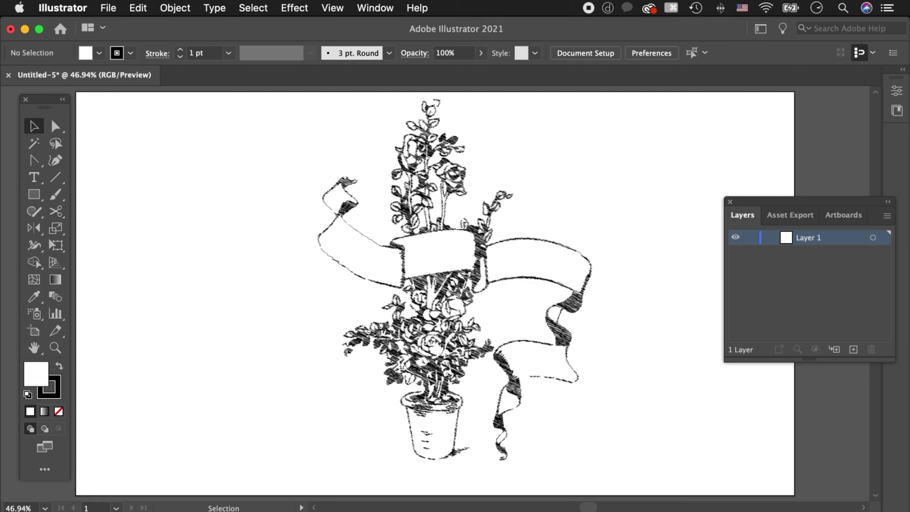
- Remove the rose-and-ribbon drawing and draw a square about 429 px wide
key(ctrl+z)
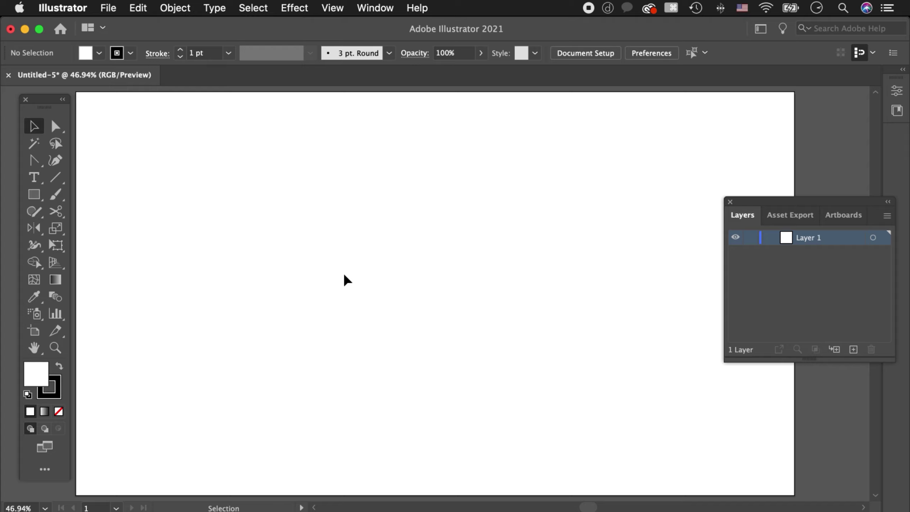
key(m)
drag(325, 189, 551, 331)
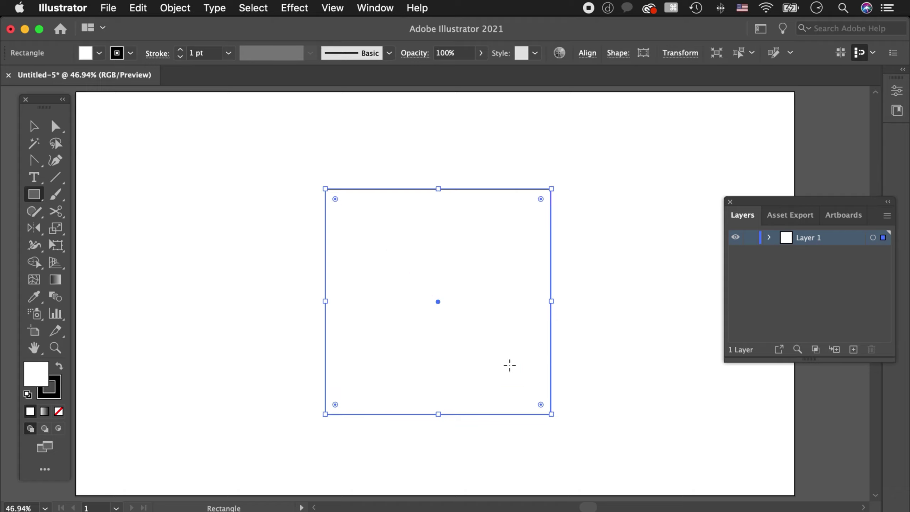
key(v)
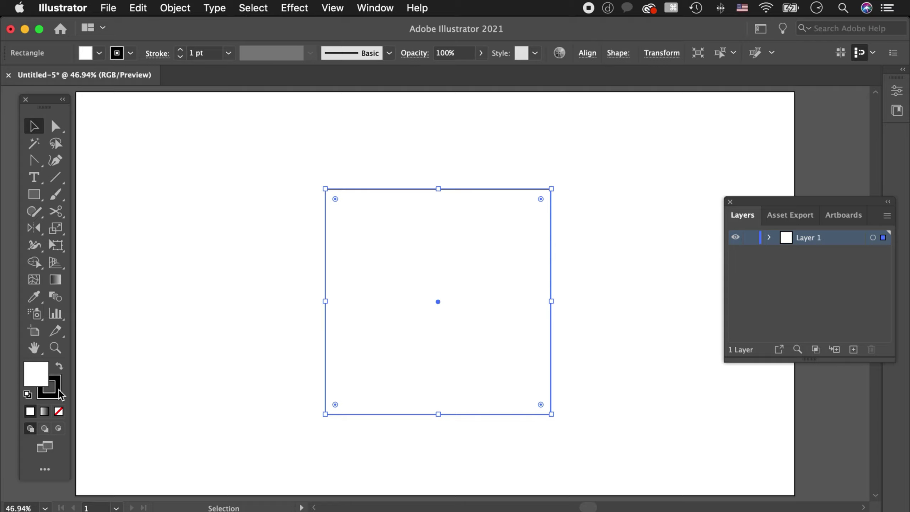
- Fill the square with blue #405FF4
double_click(35, 373)
click(405, 237)
drag(405, 237, 398, 209)
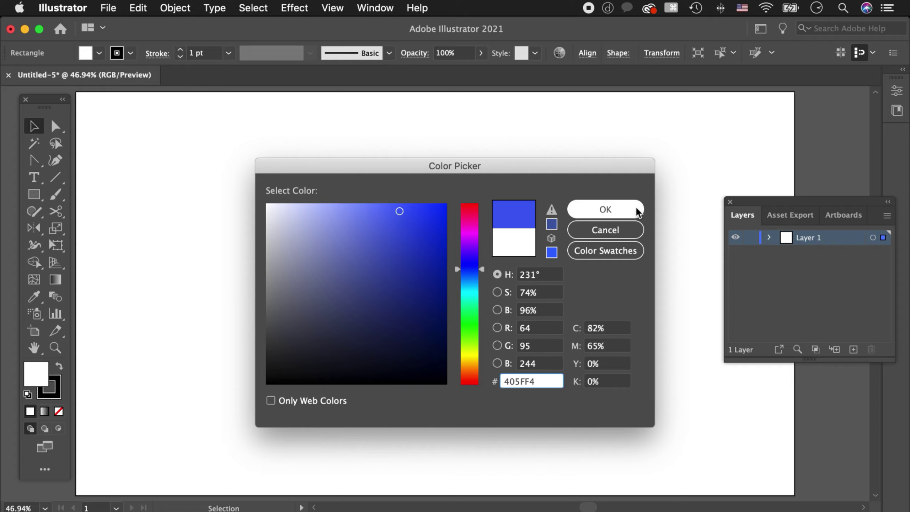
click(636, 206)
click(581, 281)
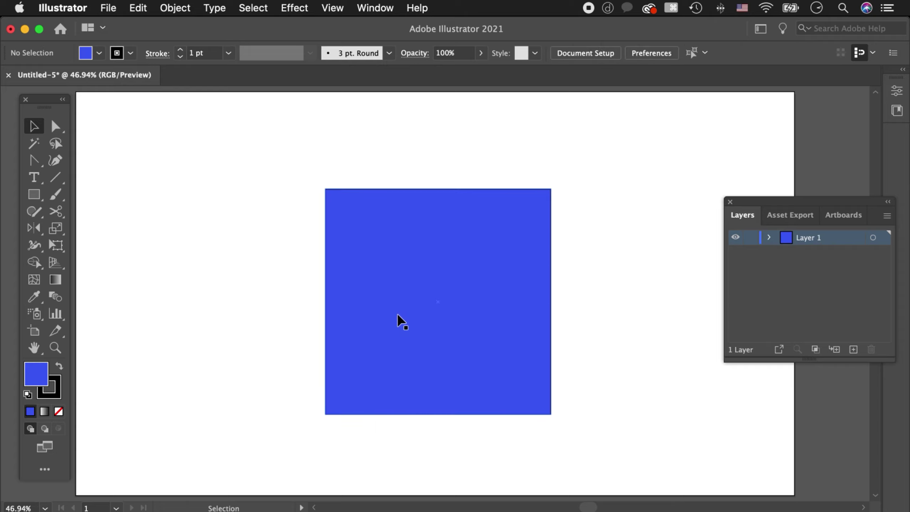
- Apply an Effect > Stylize > Scribble effect to the blue square
click(502, 294)
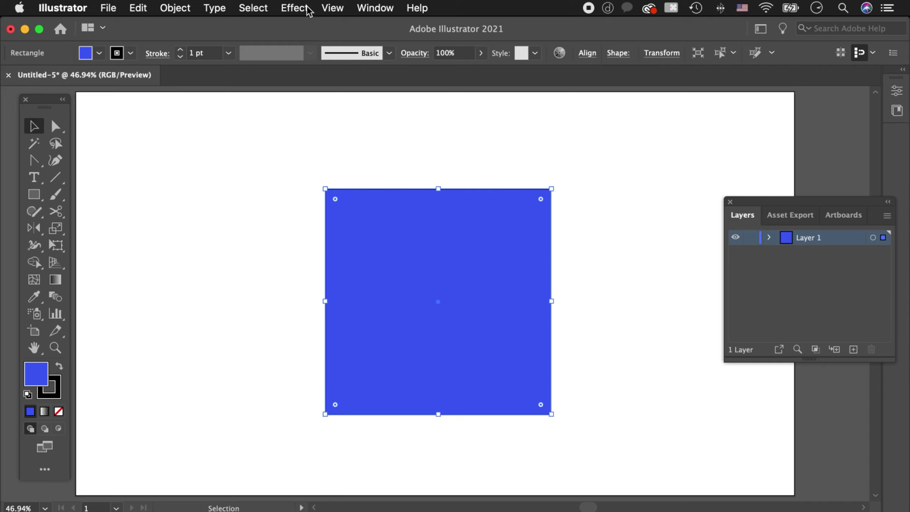
click(295, 8)
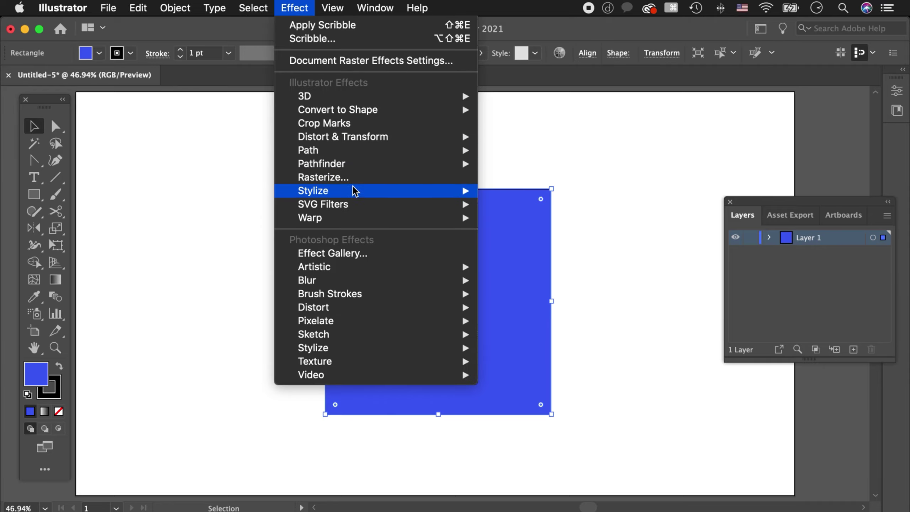
mouse_move(312, 191)
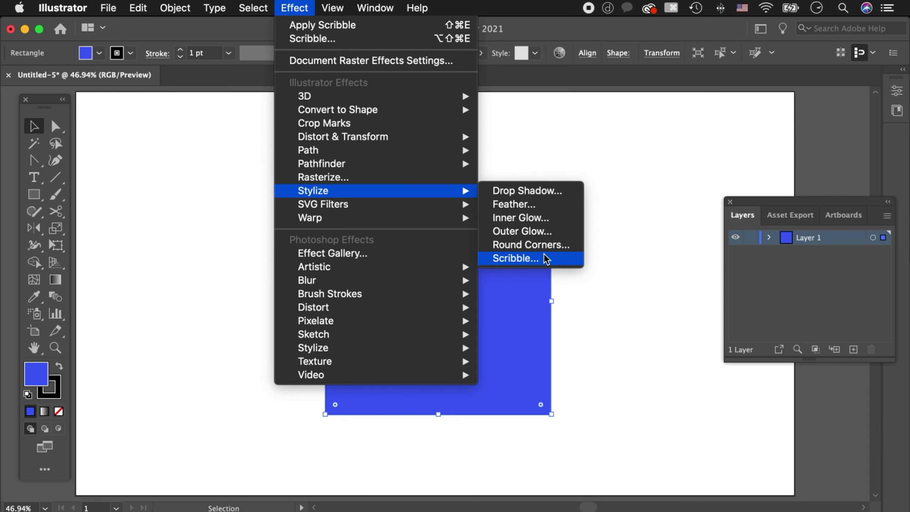
click(544, 255)
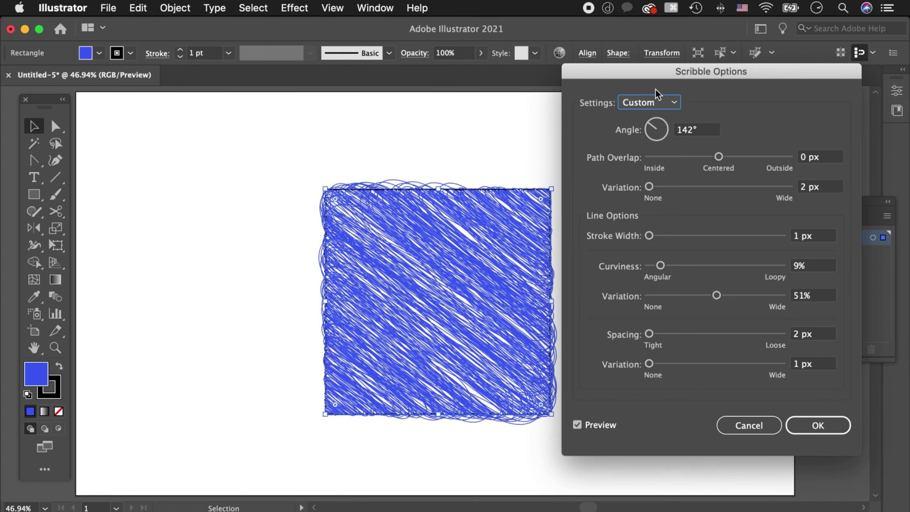
drag(661, 67, 680, 78)
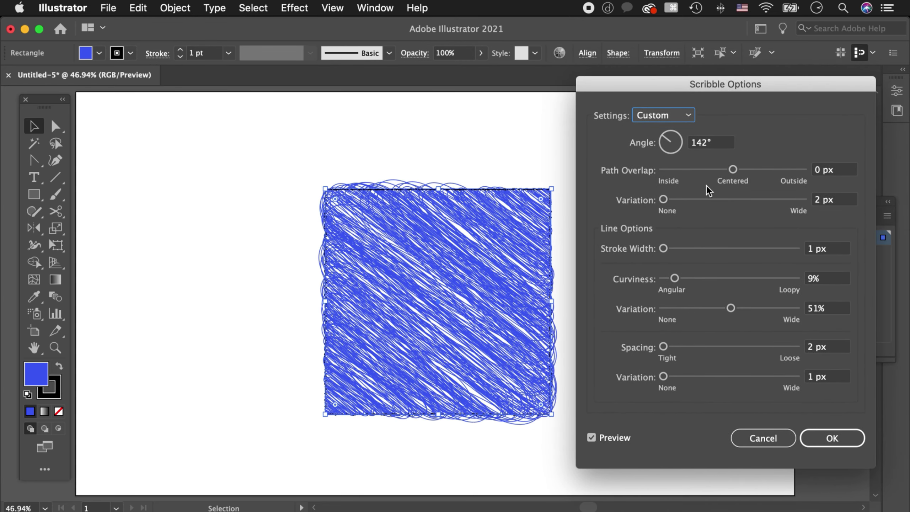
- Use the Default scribble preset with a 127° angle and -20.2 px path overlap
click(690, 116)
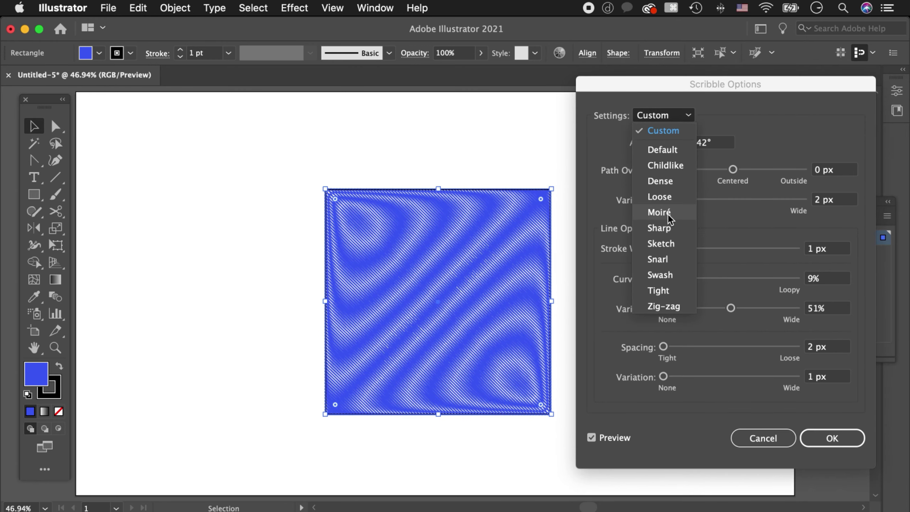
click(659, 212)
scroll(674, 125, up, 4)
click(673, 122)
click(682, 147)
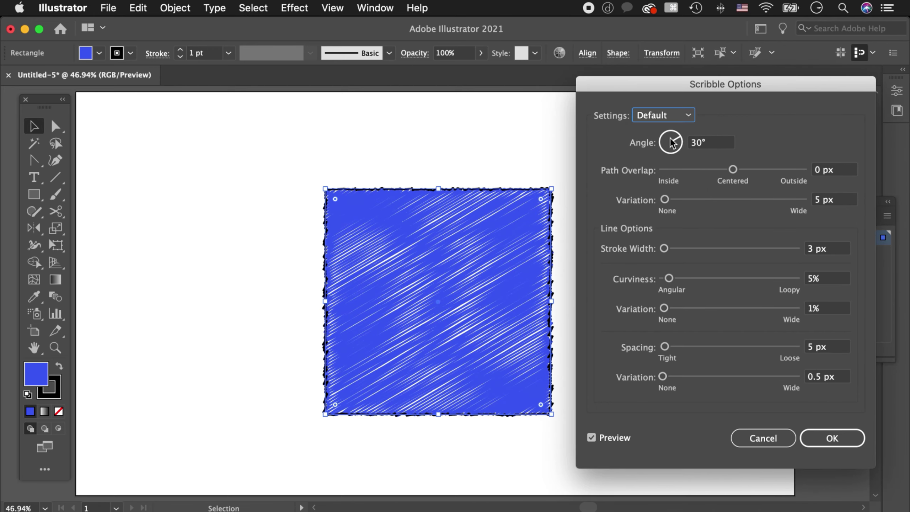
click(669, 138)
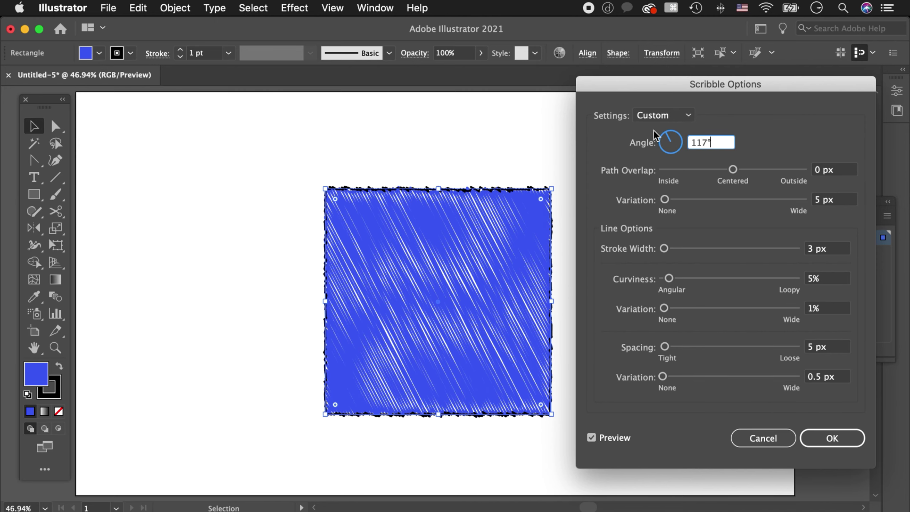
click(666, 135)
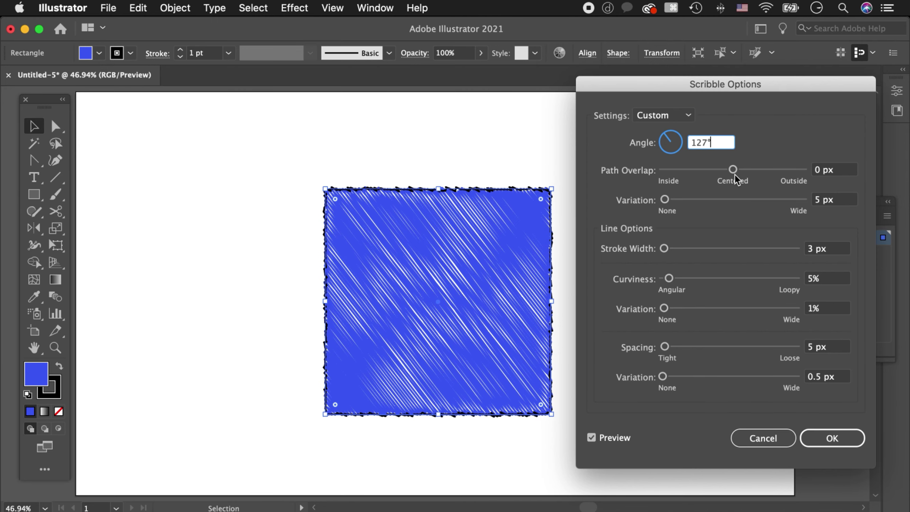
drag(735, 173, 726, 171)
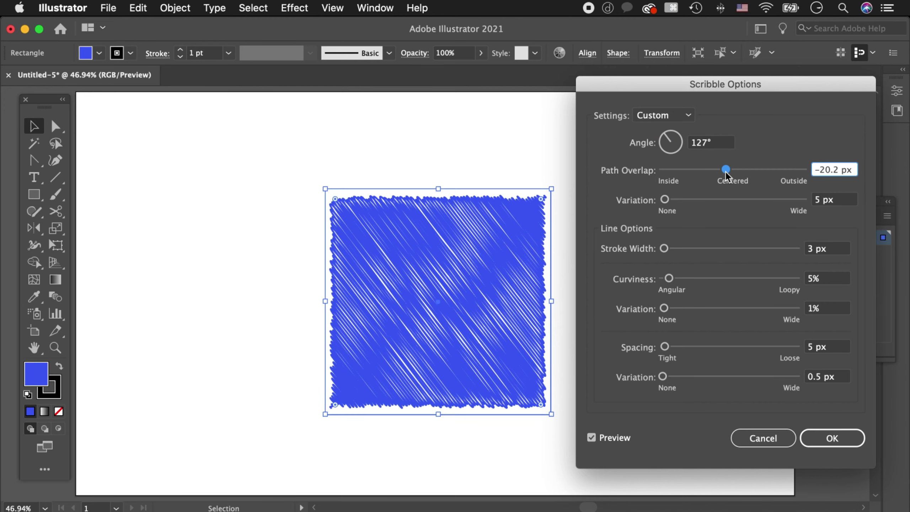
- Set the scribble Path Overlap to 0 px and Variation to 2 px
double_click(834, 170)
text(0)
key(Tab)
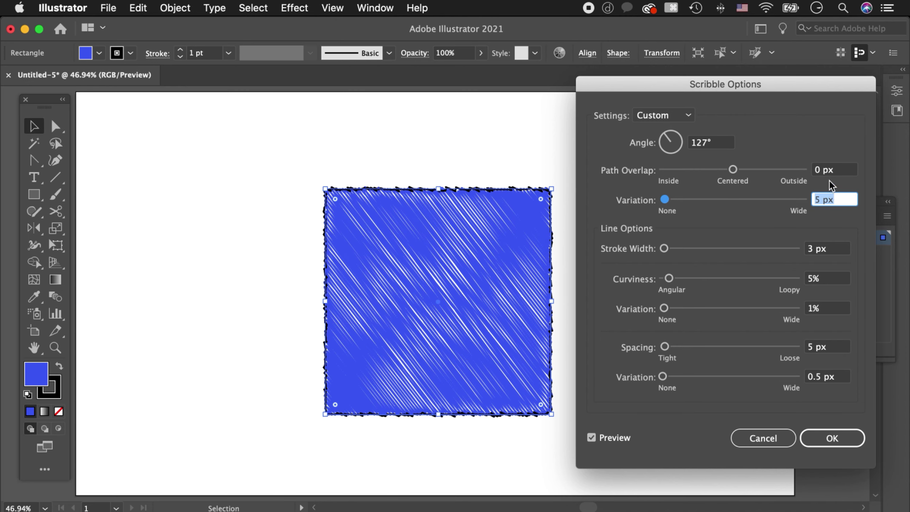
text(2)
key(Tab)
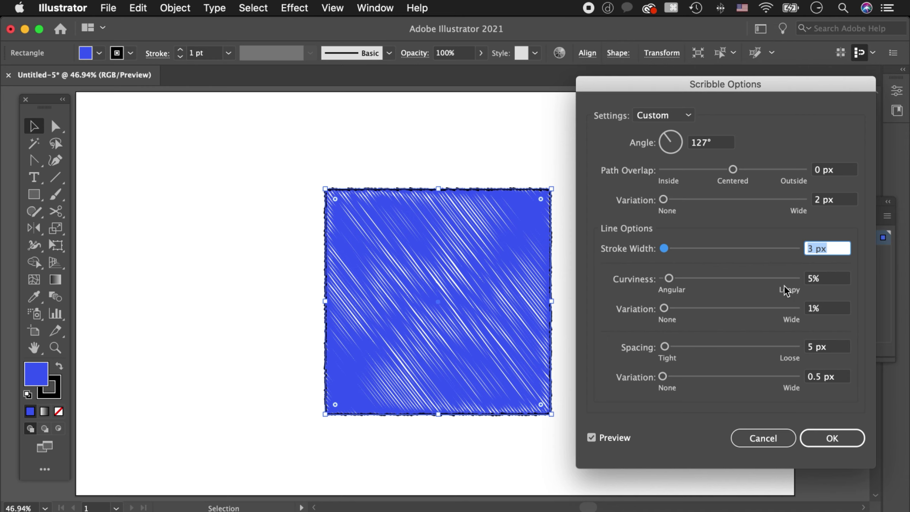
- Settle the overlap Variation at 2 px and set Stroke Width to 1 px
double_click(820, 203)
text(10)
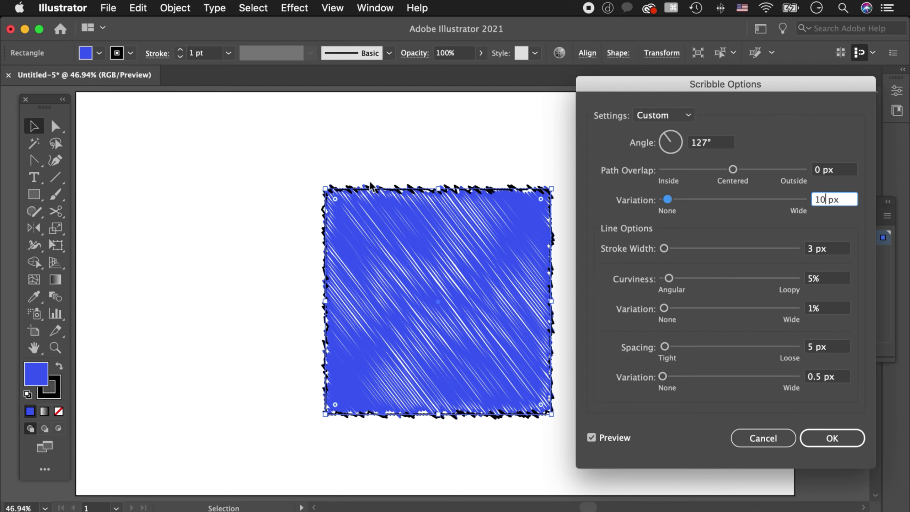
double_click(822, 199)
text(2)
key(Tab)
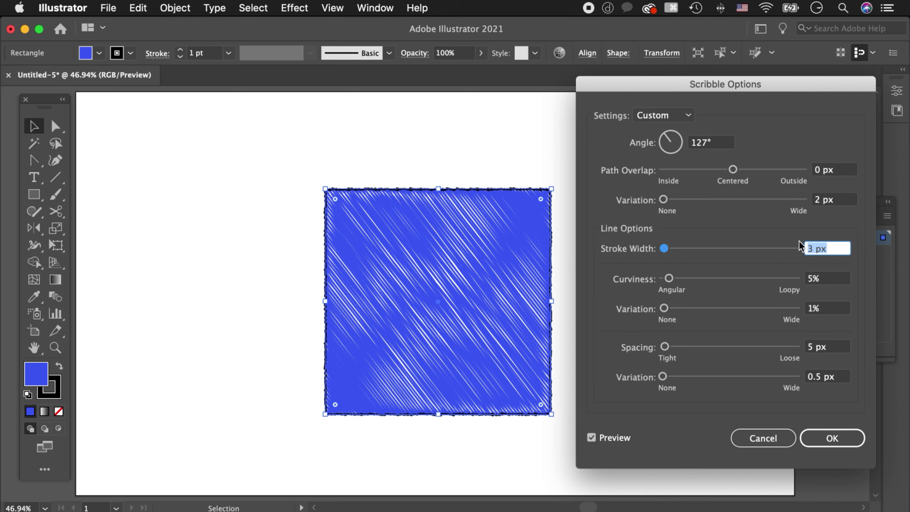
click(812, 248)
text(1)
key(Tab)
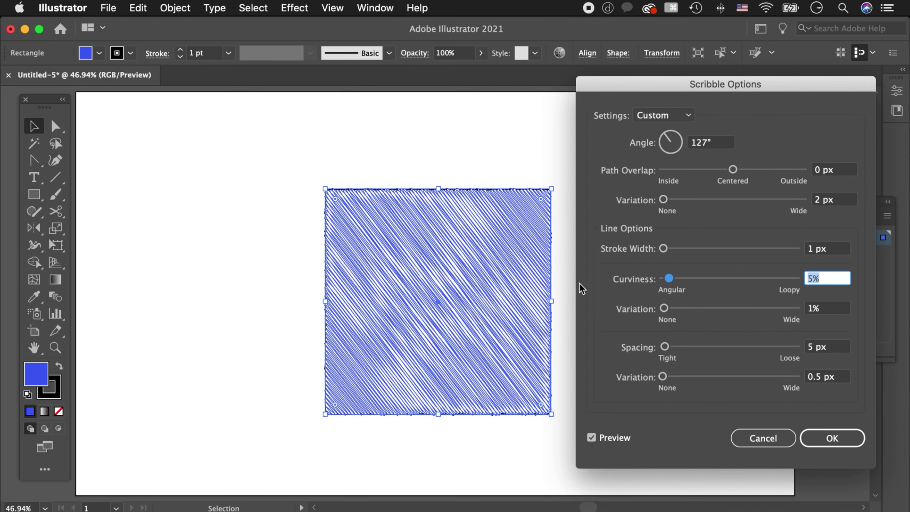
- Set scribble Curviness to 24% with 2% curviness variation
click(689, 279)
drag(687, 279, 695, 279)
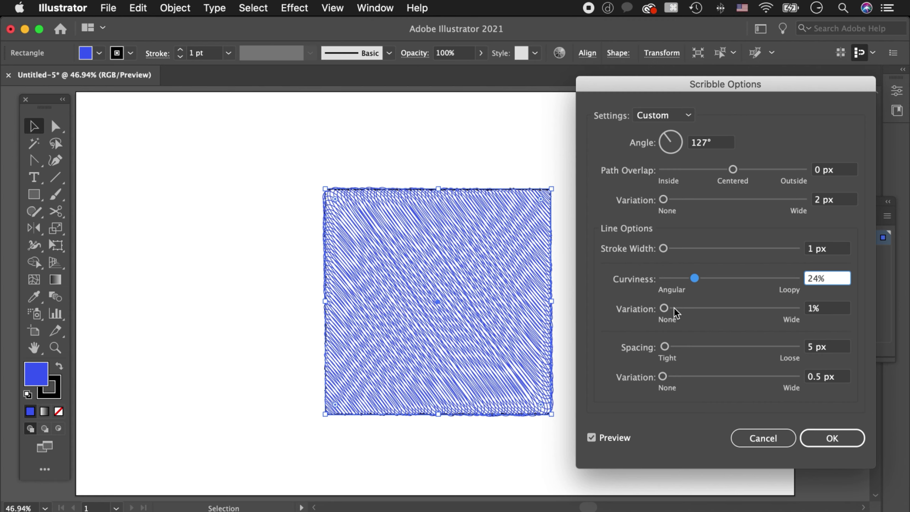
click(834, 307)
key(Up)
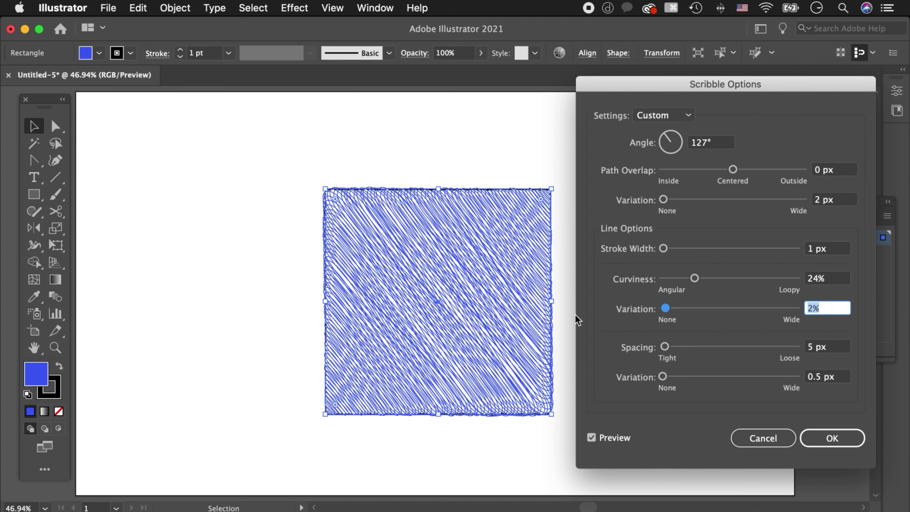
- Set scribble Spacing to 4 px with 2 px variation and apply the effect
drag(698, 349, 702, 347)
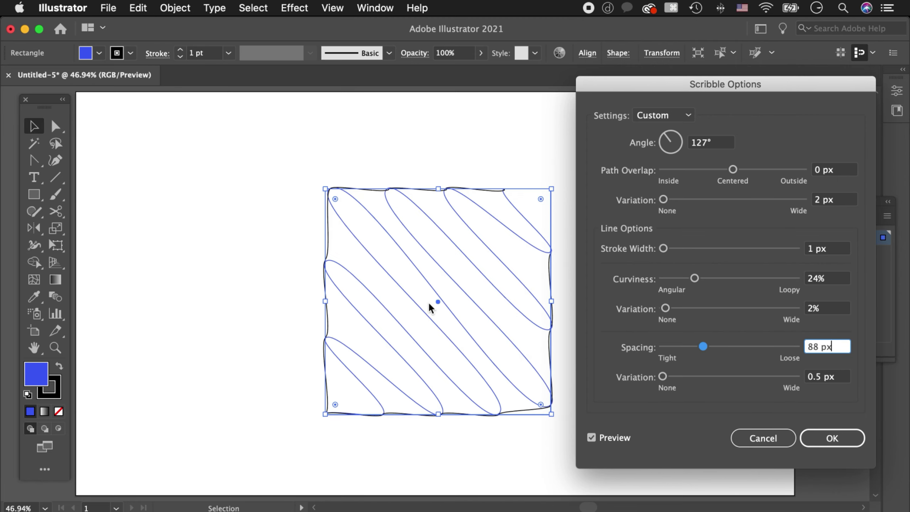
drag(676, 348, 664, 351)
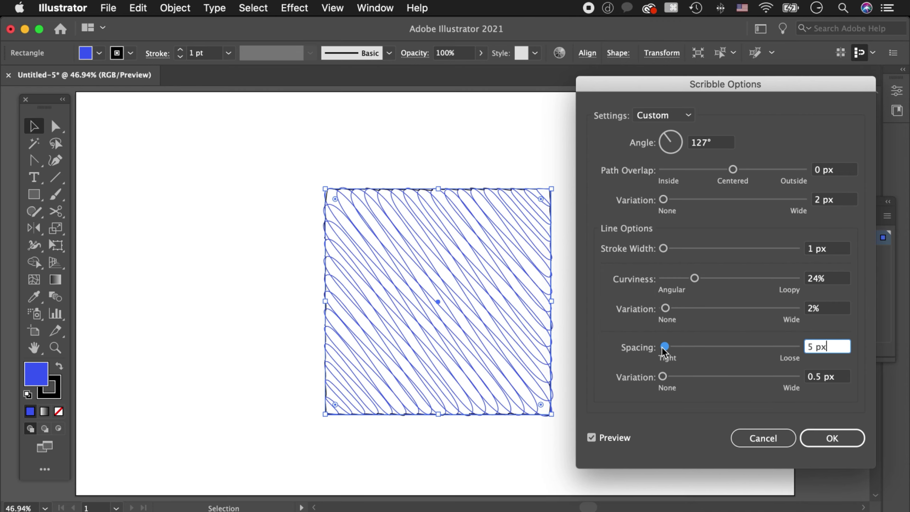
click(820, 376)
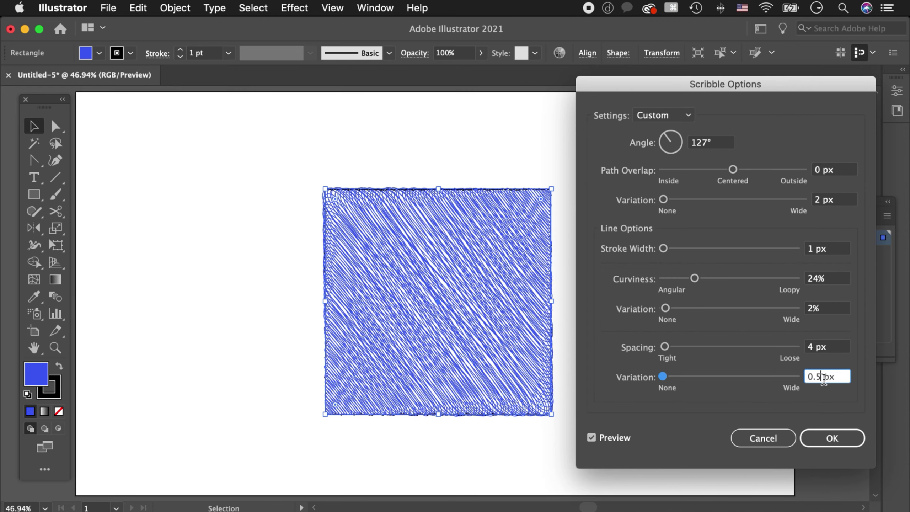
text(1)
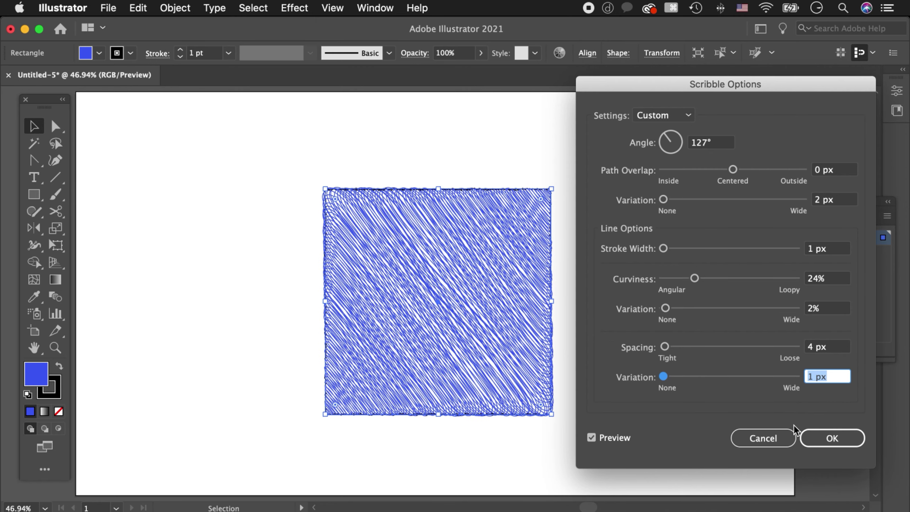
key(Up)
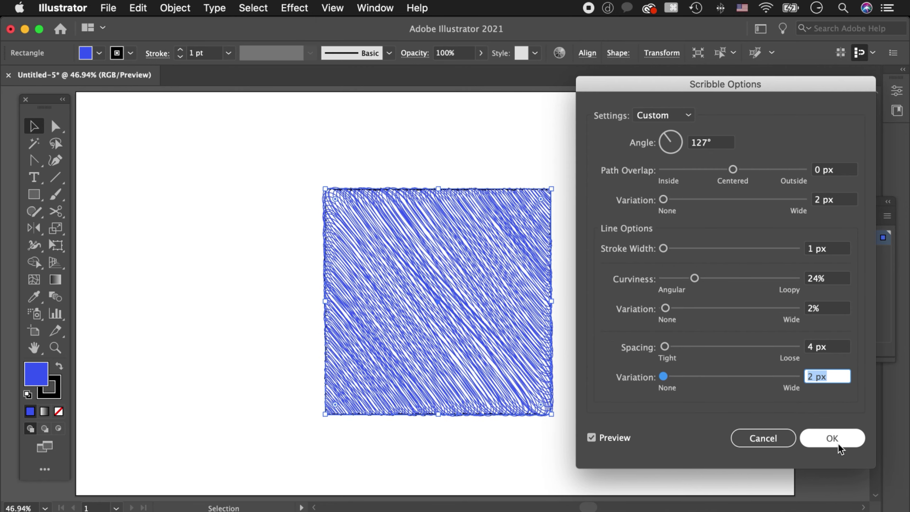
click(831, 438)
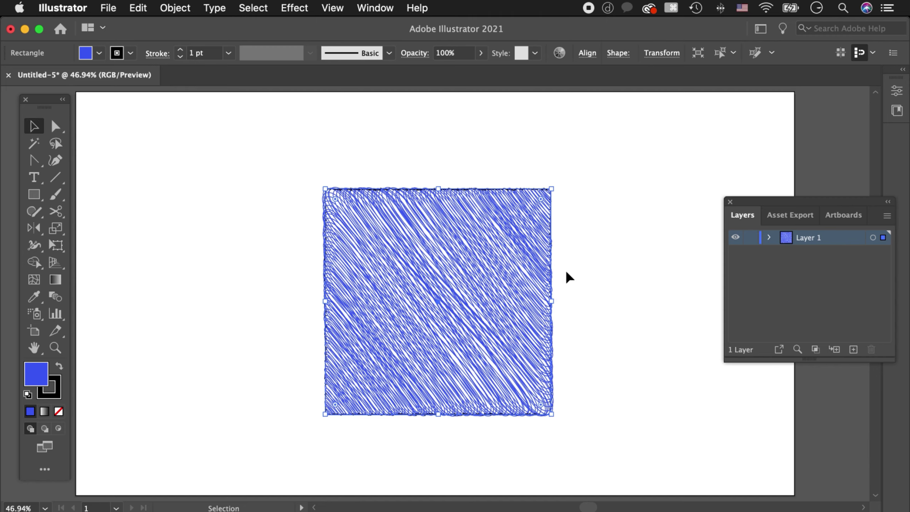
- Check the square's Scribble effect in the Appearance panel, then show Graphic Styles
click(359, 8)
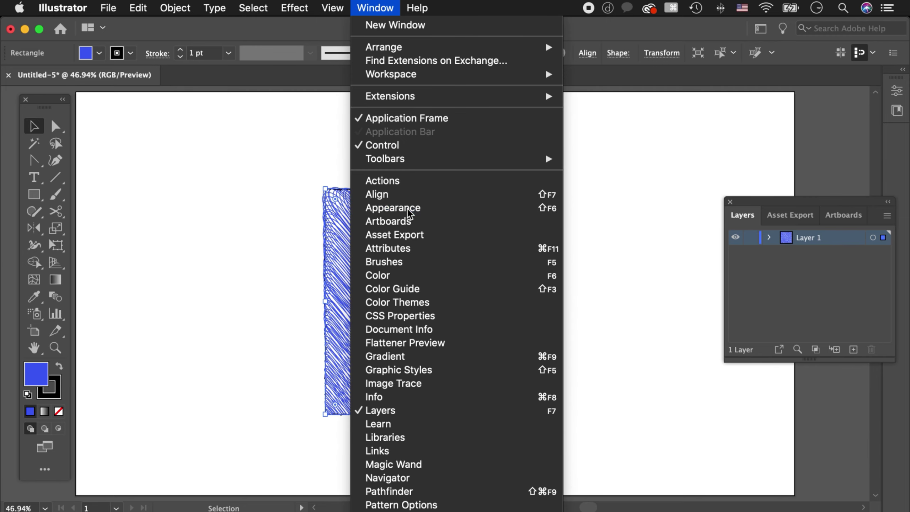
click(406, 207)
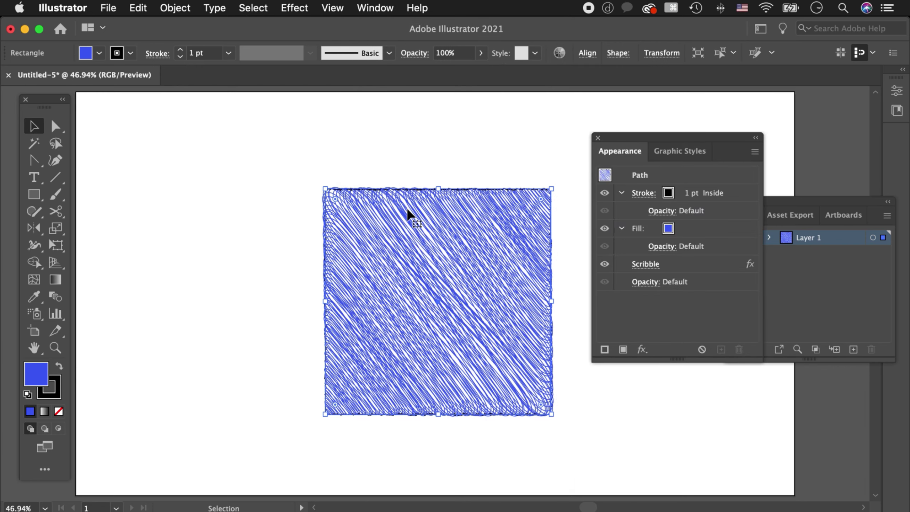
click(644, 265)
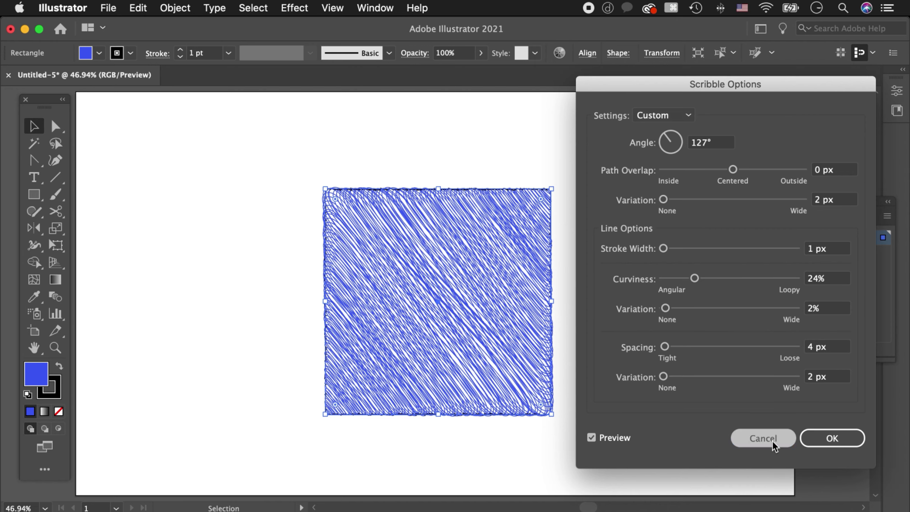
click(772, 439)
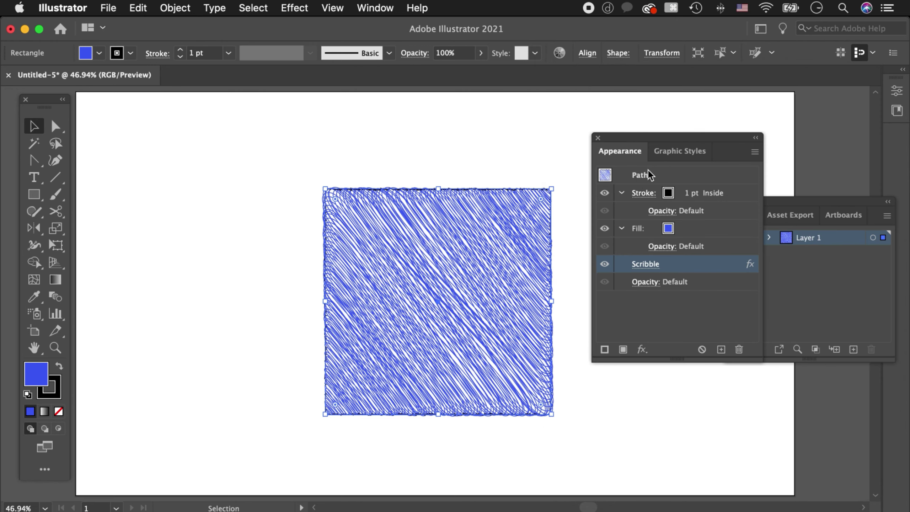
click(675, 153)
click(394, 6)
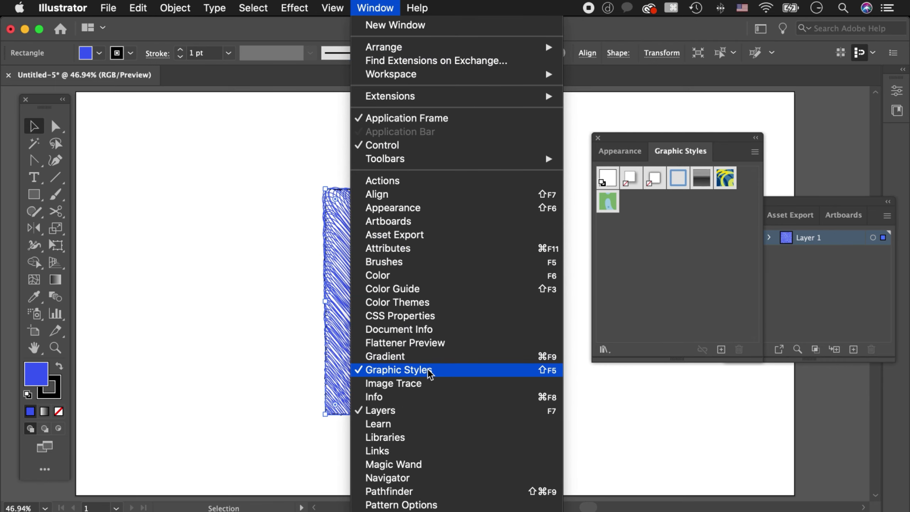
- Save the scribbled blue look as a new graphic style and delete the rectangle
click(748, 248)
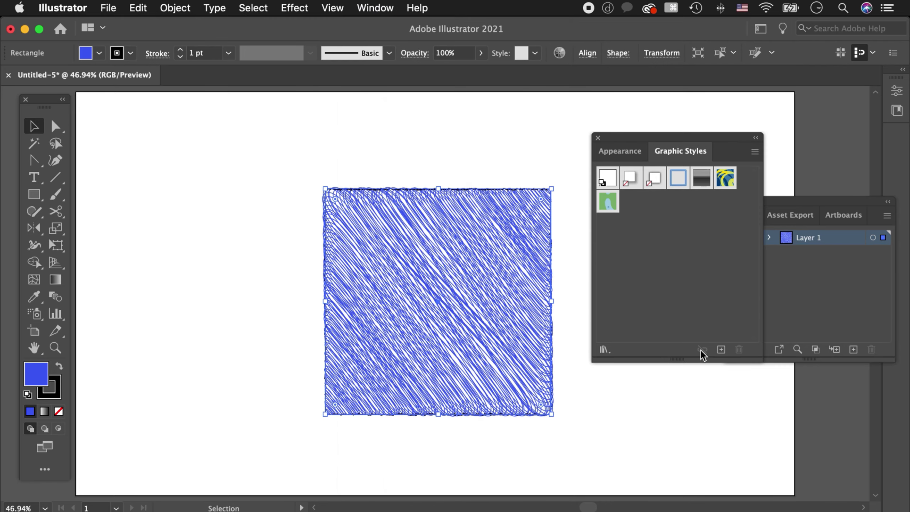
click(719, 348)
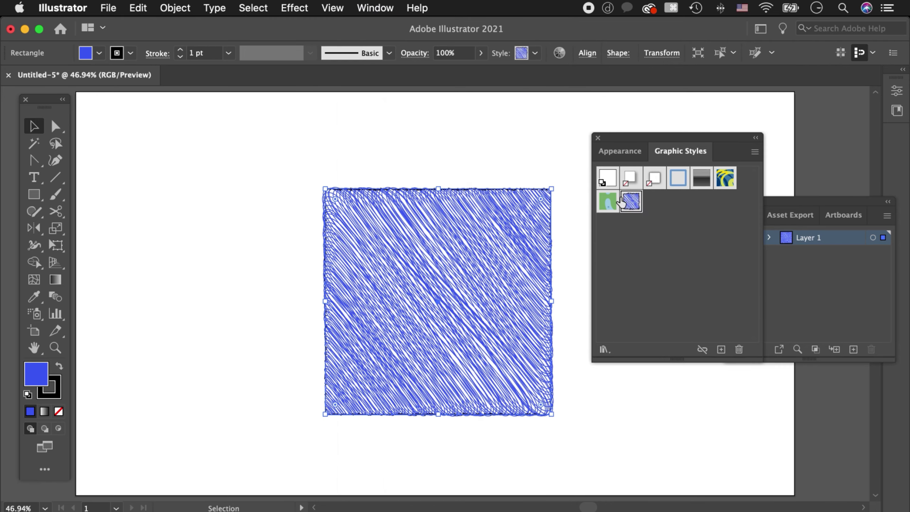
key(Delete)
click(39, 196)
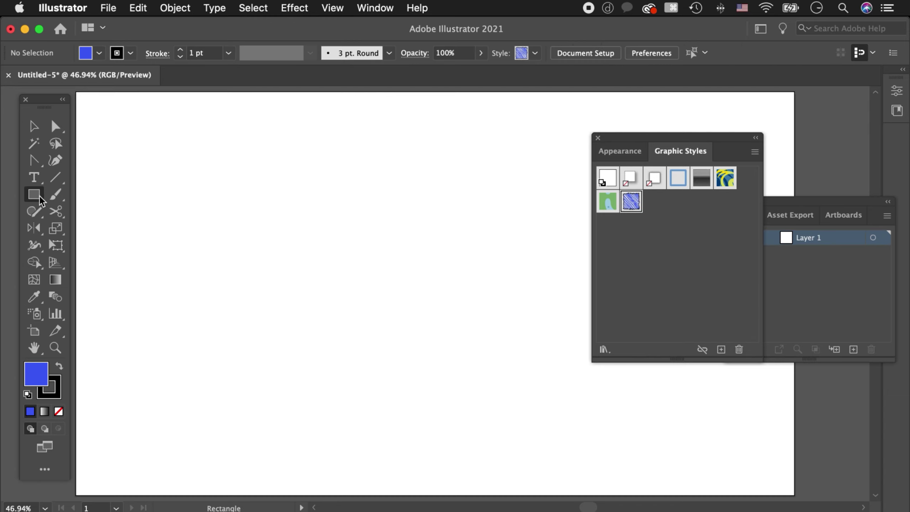
- Test the saved scribble style on a triangle, then delete the triangle
drag(40, 200, 107, 244)
drag(315, 245, 367, 310)
click(630, 210)
key(v)
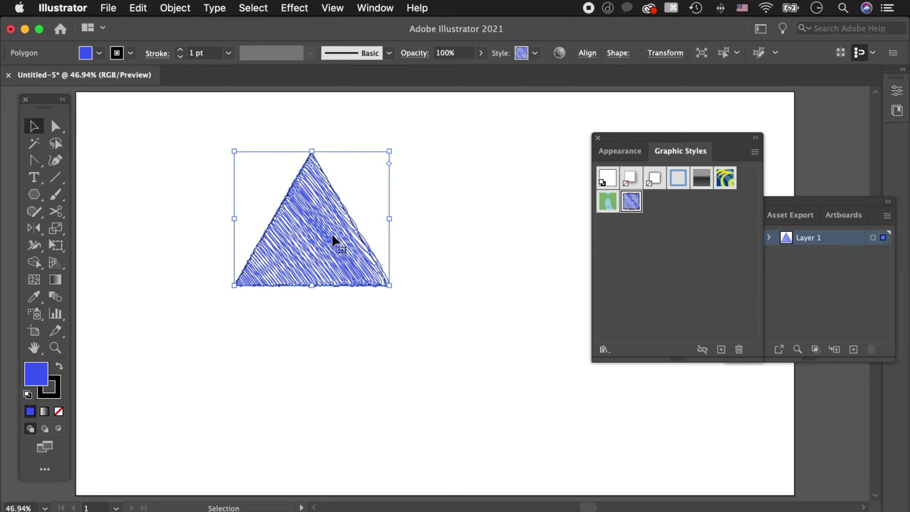
drag(332, 236, 293, 282)
key(Delete)
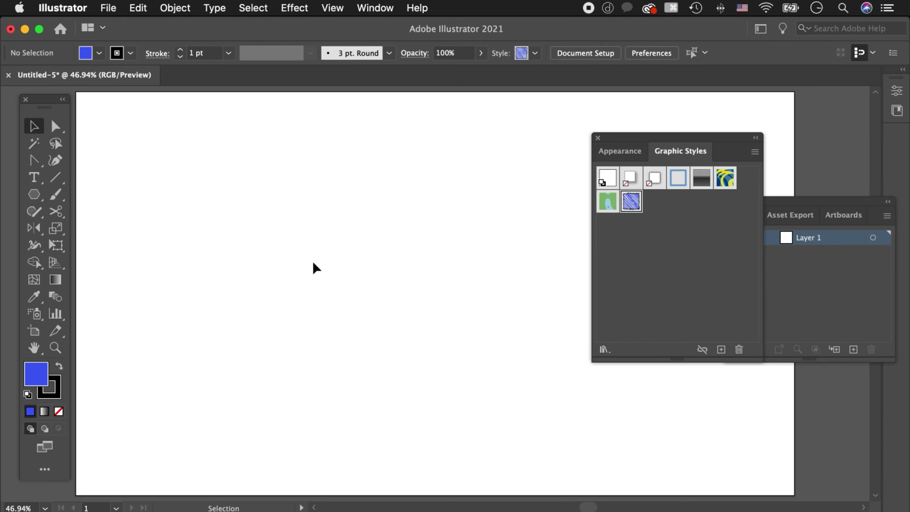
- Add the text 'Scribble' and scale it up near the page centre
key(t)
click(273, 239)
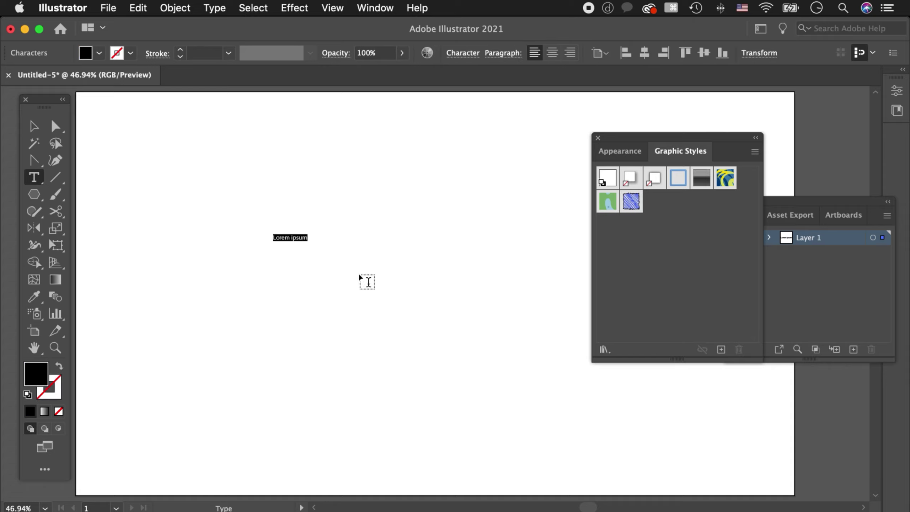
text(Scri)
text(bble)
key(Escape)
drag(305, 231, 463, 157)
mouse_move(335, 238)
mouse_down()
mouse_move(525, 288)
mouse_move(505, 287)
mouse_up()
drag(652, 141, 737, 135)
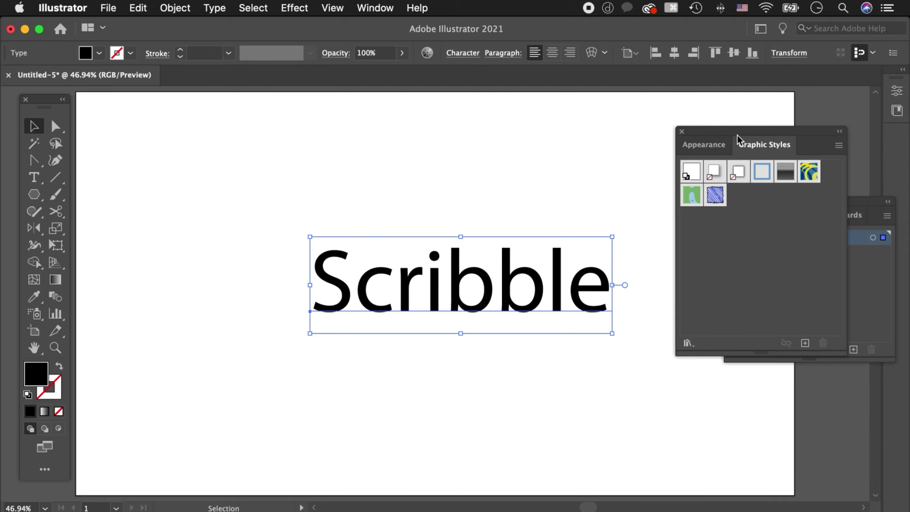
- Apply the scribble graphic style to the Scribble text, preview it, then delete it
click(717, 196)
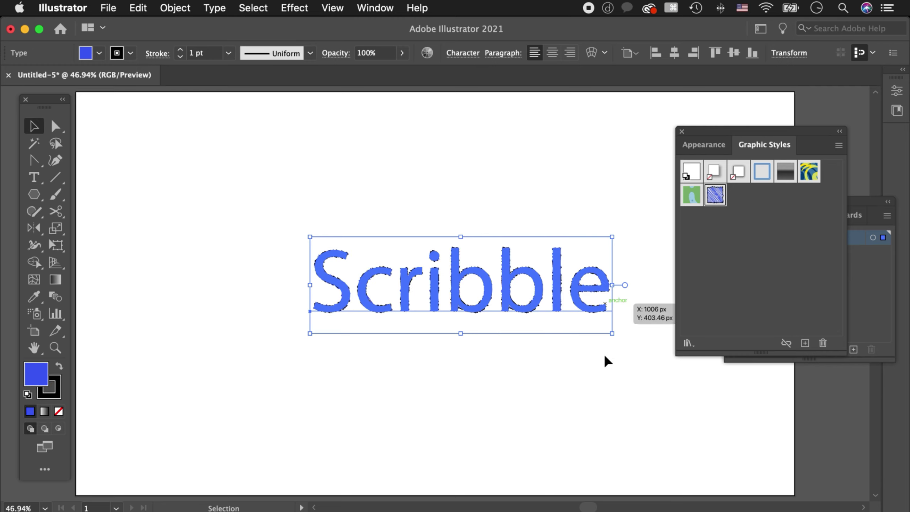
click(645, 411)
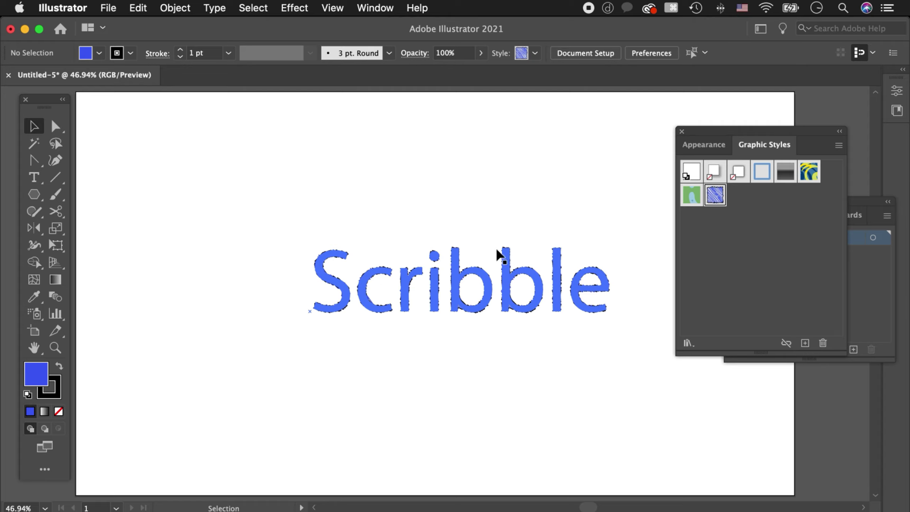
click(582, 303)
key(Delete)
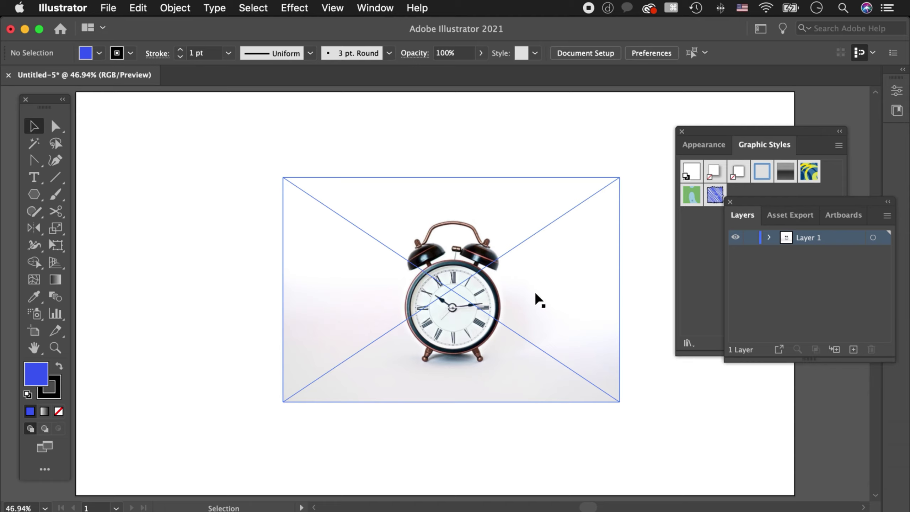
- Trace the alarm-clock photo into black-and-white vector art with Image Trace
click(551, 282)
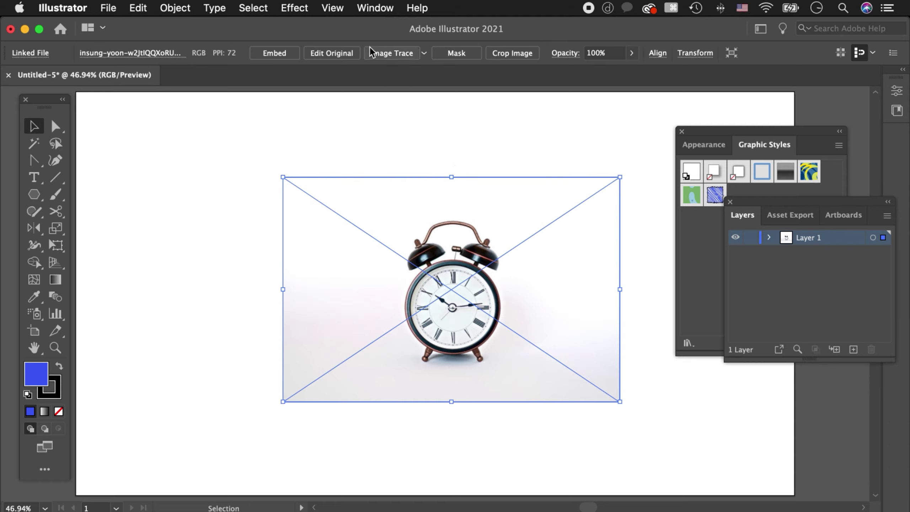
click(398, 54)
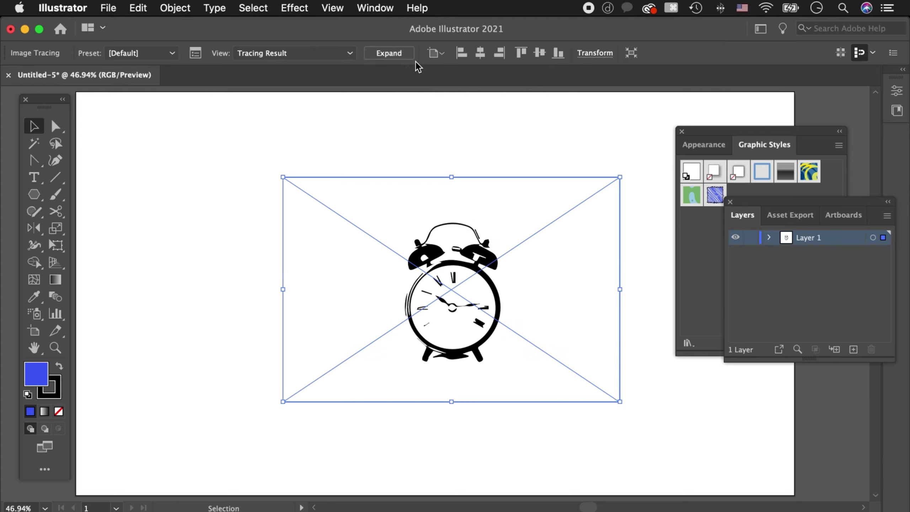
click(381, 11)
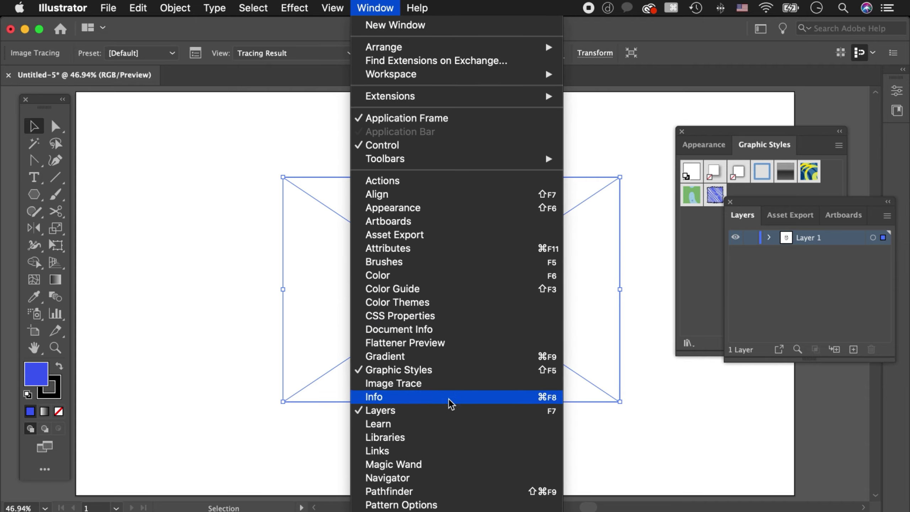
- Raise the Image Trace threshold to 201 and apply the scribble style to the clock
click(452, 386)
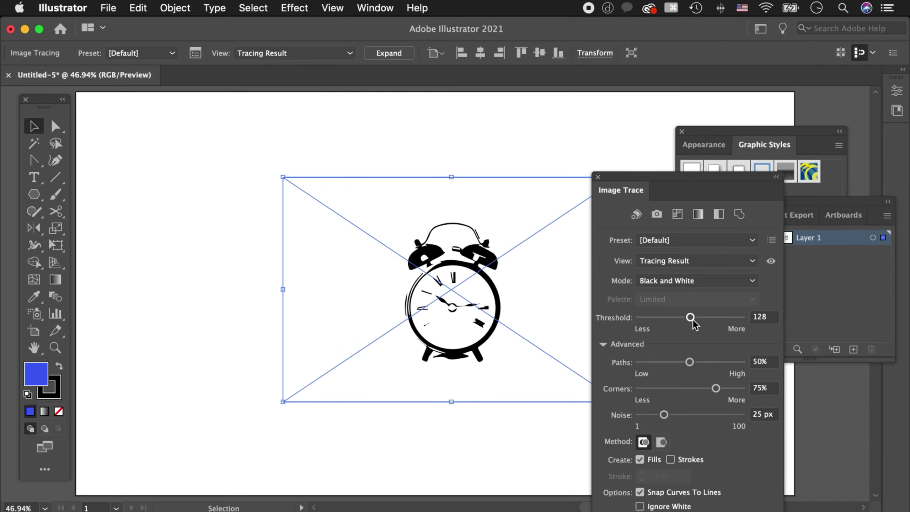
click(719, 317)
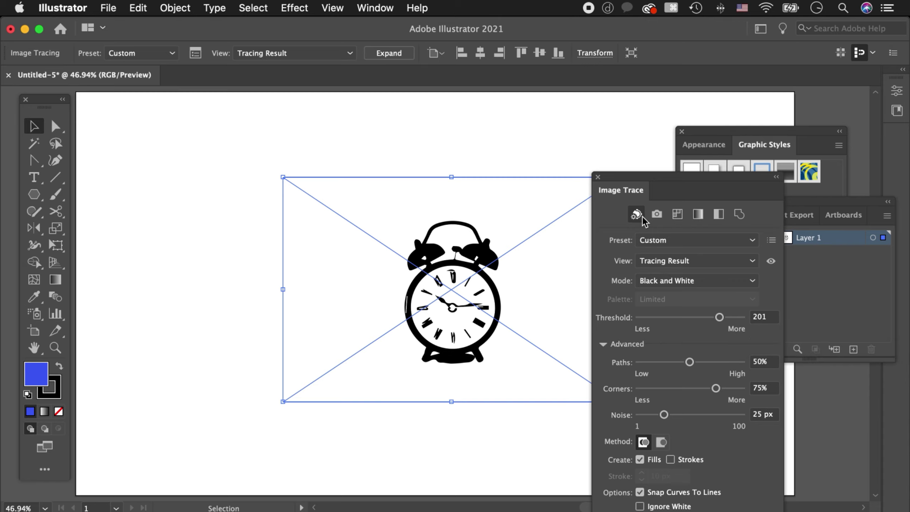
mouse_move(668, 182)
mouse_down()
mouse_move(685, 167)
mouse_move(142, 151)
mouse_up()
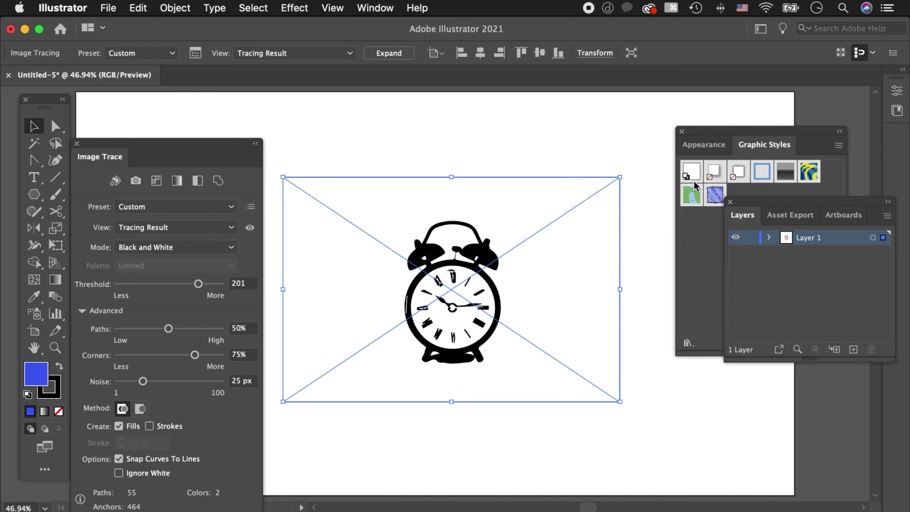
click(714, 196)
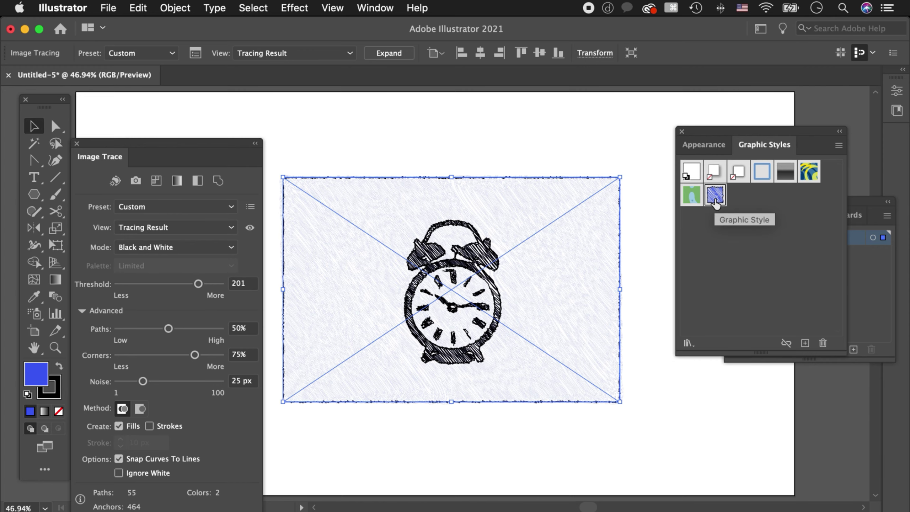
- Open the traced clock's Scribble effect settings from its Appearance attributes
scroll(609, 288, up, 2)
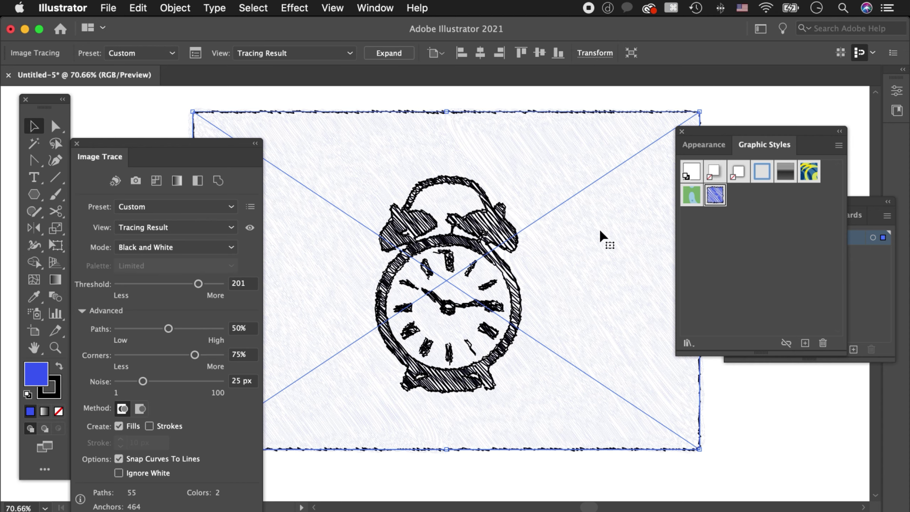
click(709, 145)
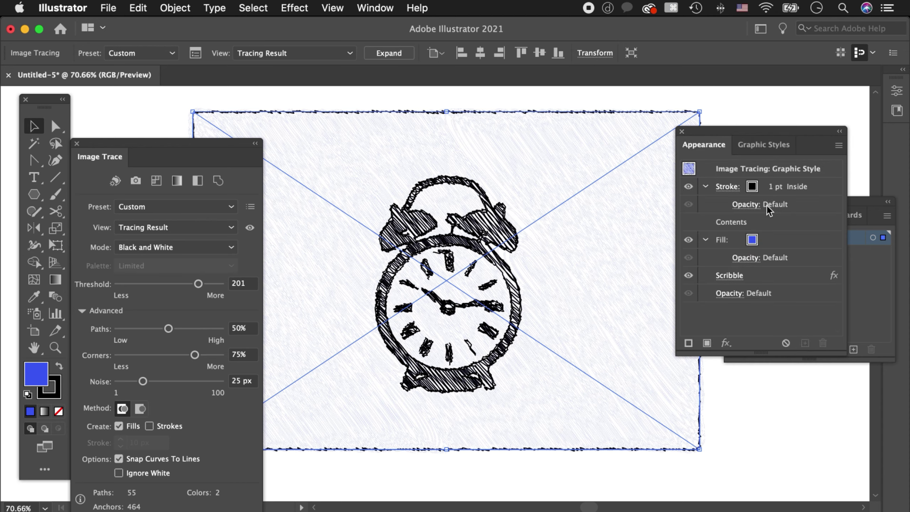
click(738, 275)
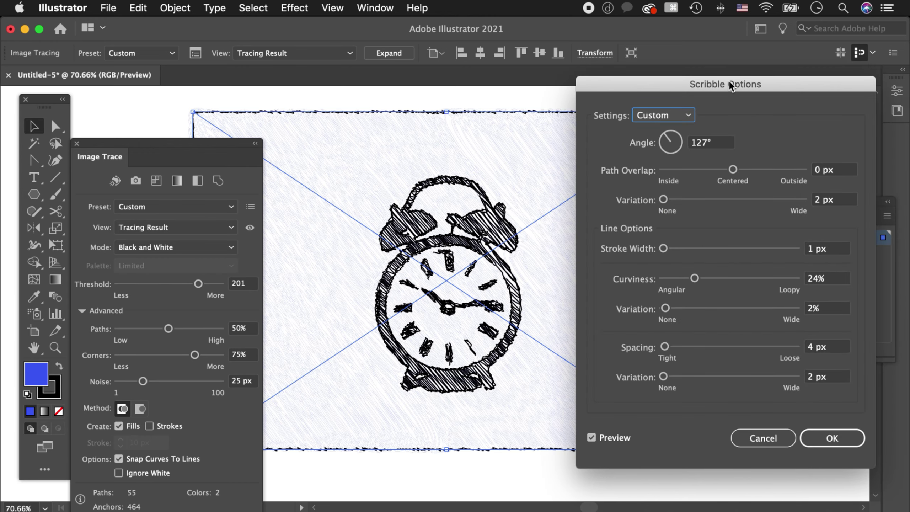
- Set Scribble Options to 1 px stroke width, 20% curviness, 3 px spacing with 1 px variation, and apply
drag(731, 87, 764, 90)
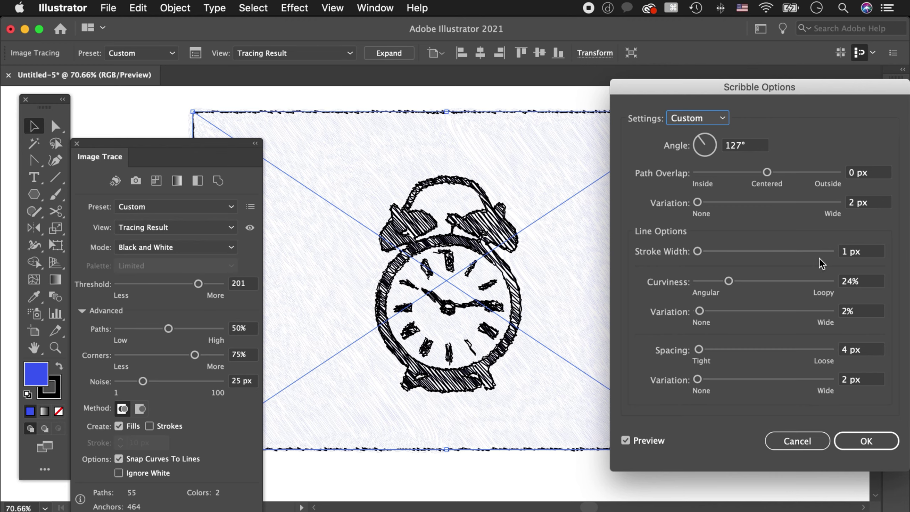
click(848, 251)
key(Up)
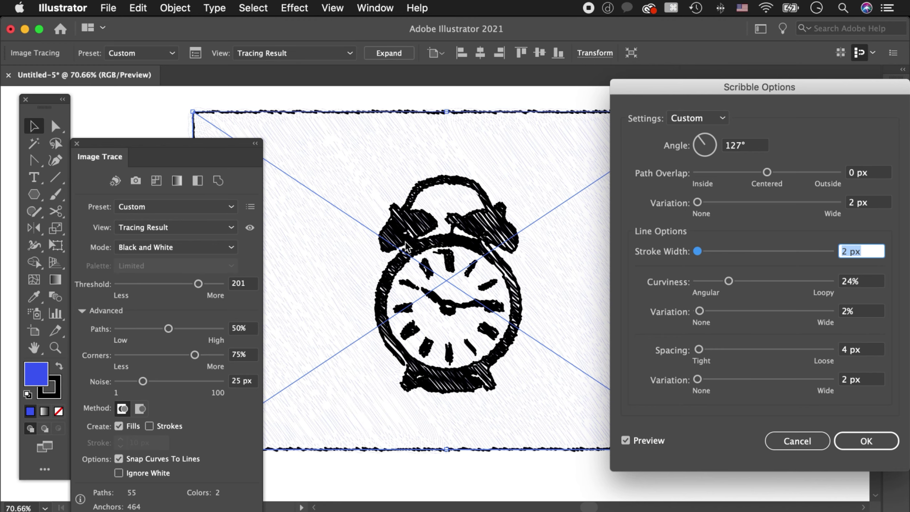
key(Down)
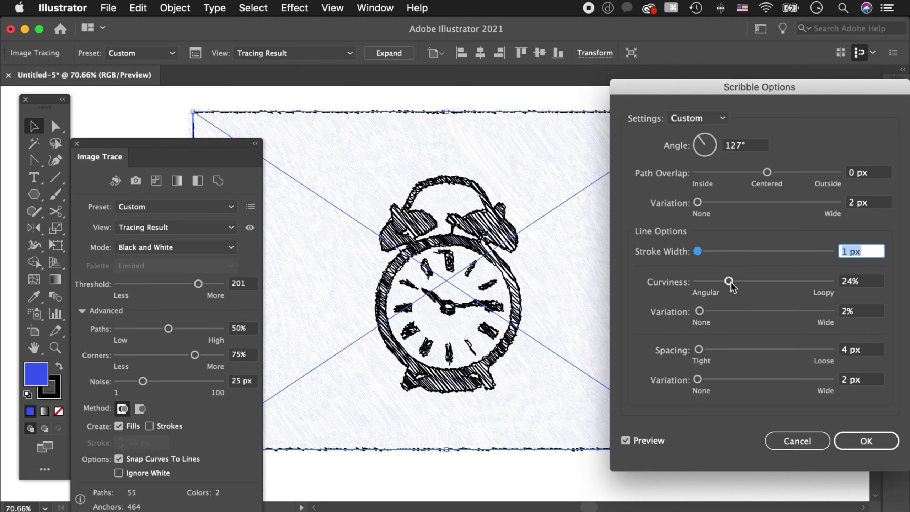
drag(728, 281, 724, 281)
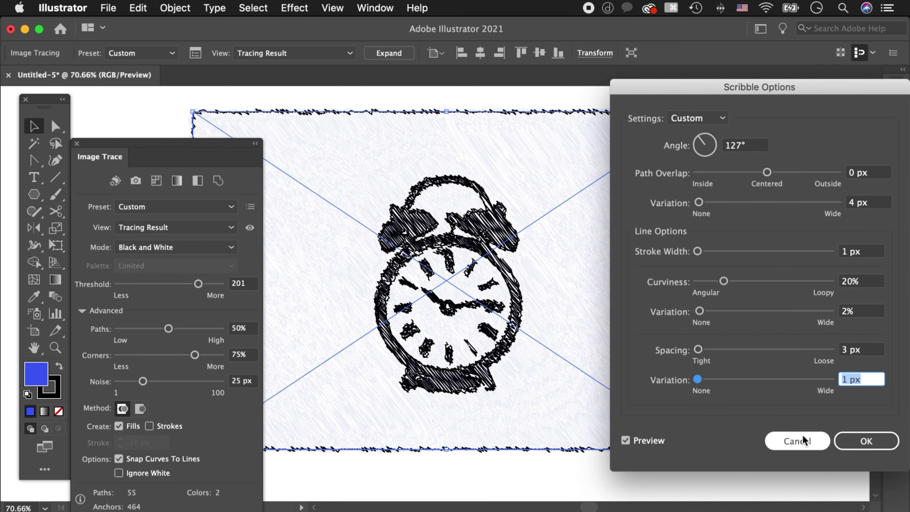
key(shift+Tab)
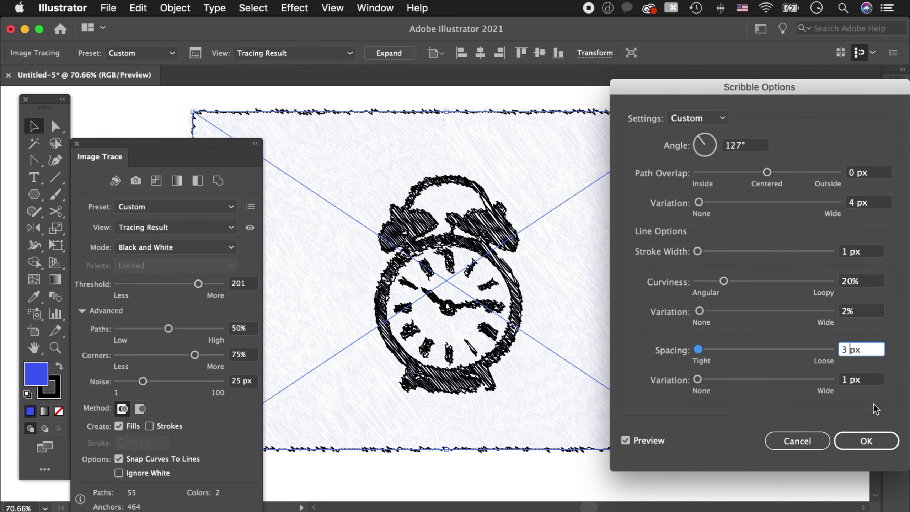
click(870, 444)
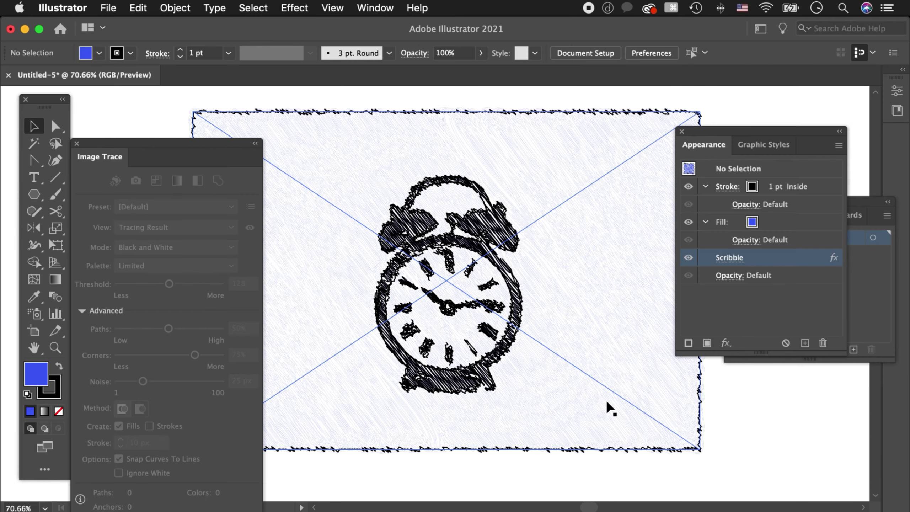
- Close Image Trace and recolour the clock's scribble fill from blue to magenta pink
click(558, 394)
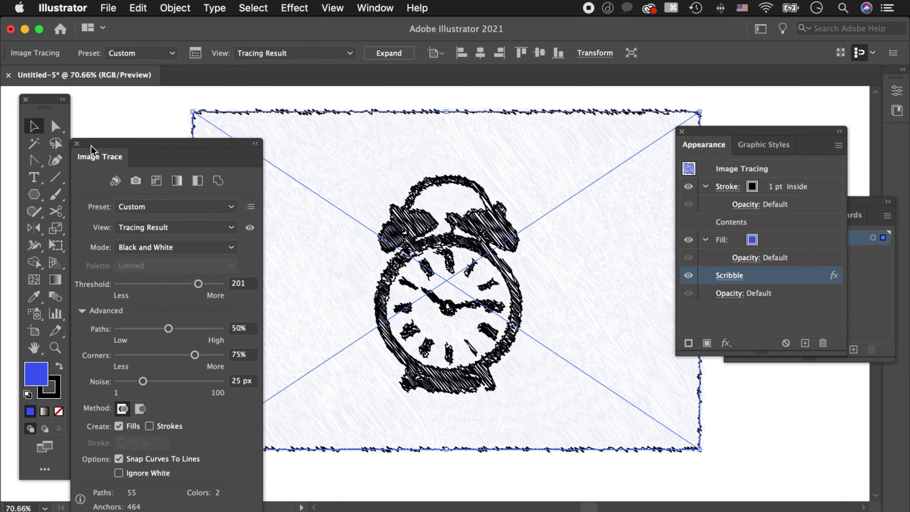
click(77, 143)
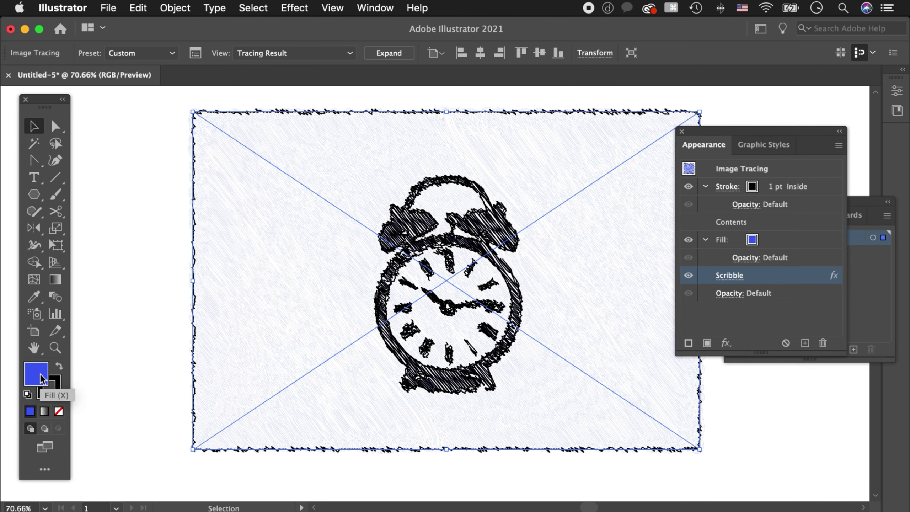
double_click(42, 378)
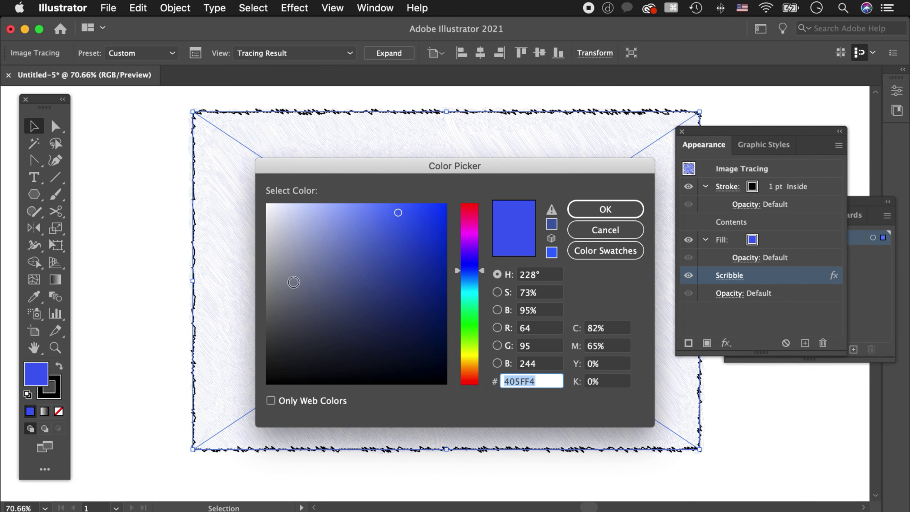
click(470, 229)
click(604, 209)
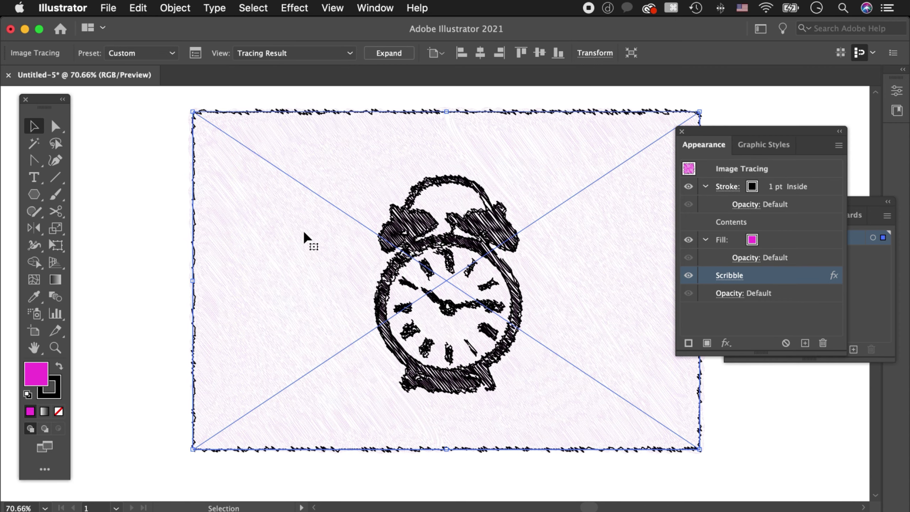
click(49, 386)
click(754, 387)
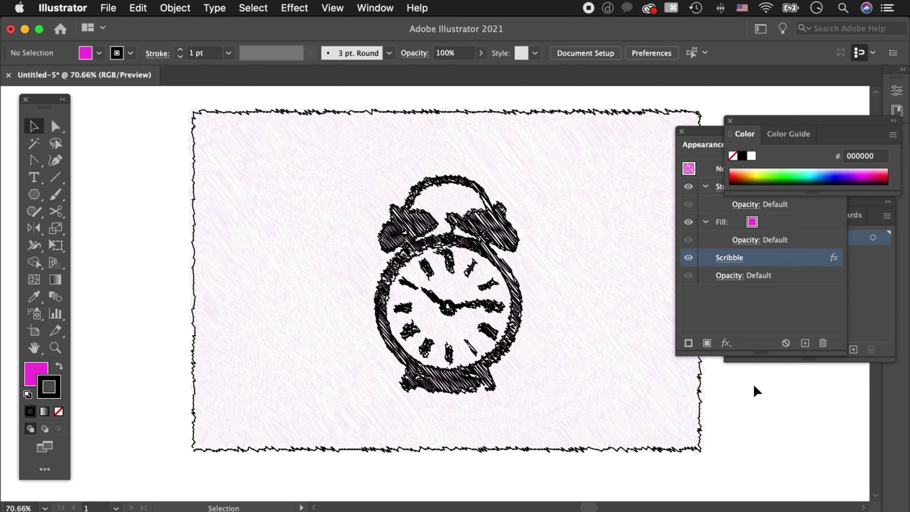